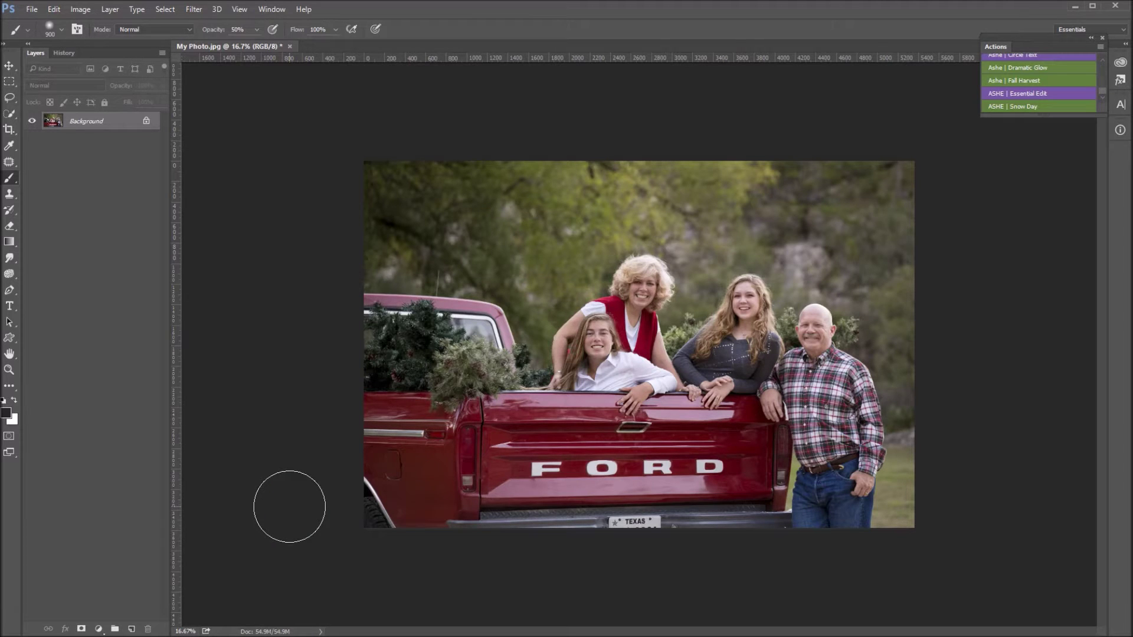
- Run the ASHE Snow Day action and place the 1-Super Fine Snow overlay, scaled to about 36.4% to cover the photo
left_click(1018, 105)
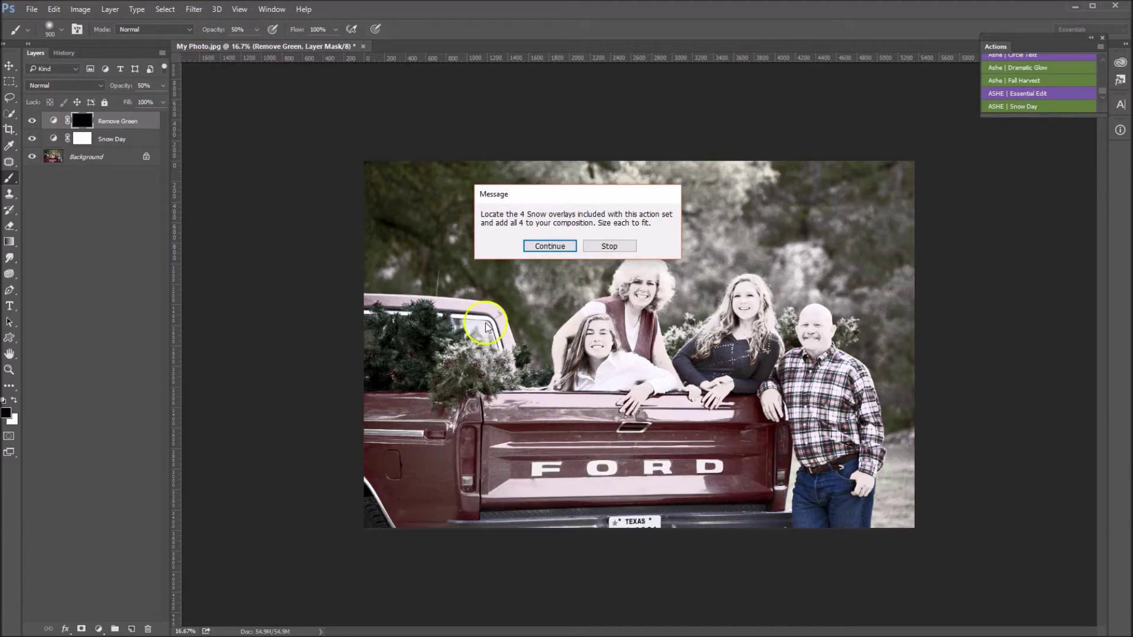
left_click(550, 246)
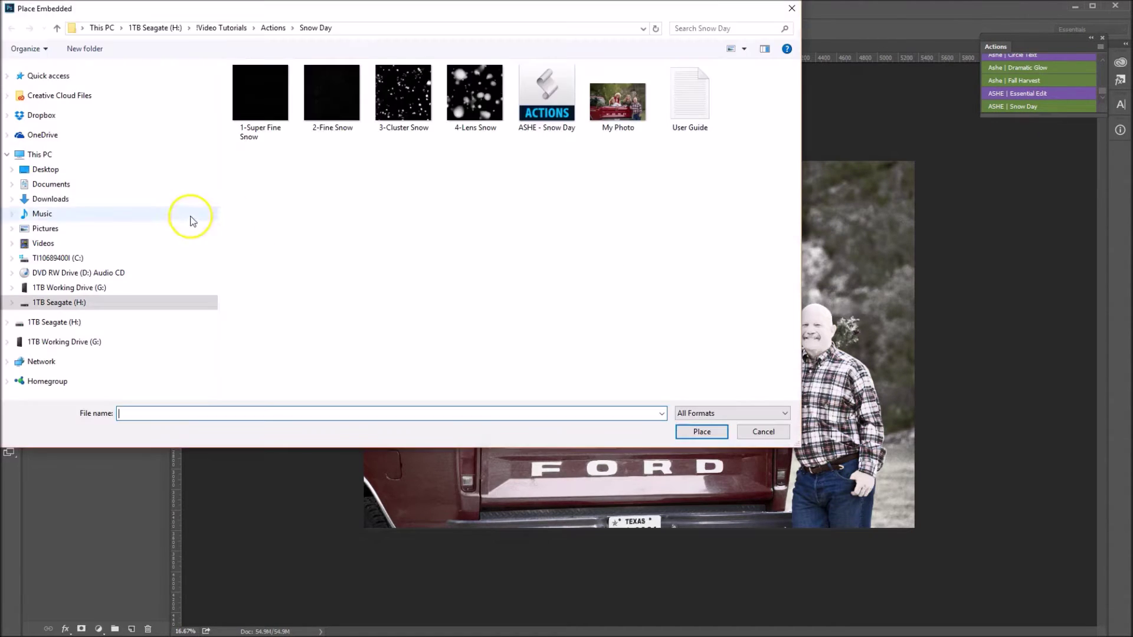
double_click(257, 108)
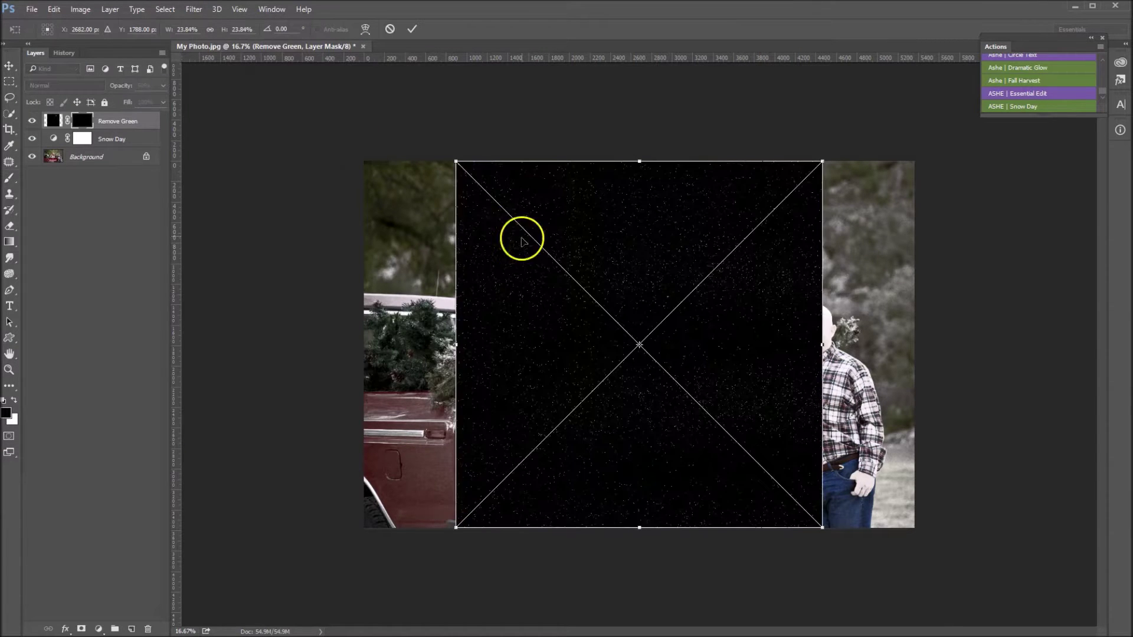
left_click_drag(456, 160, 336, 93)
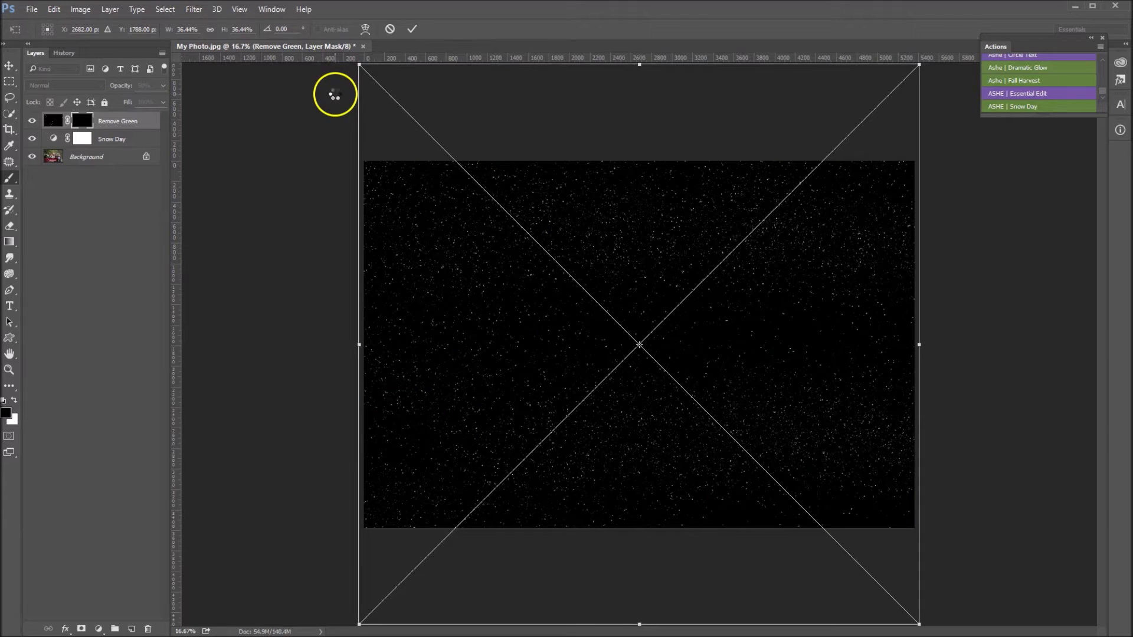
key("Return")
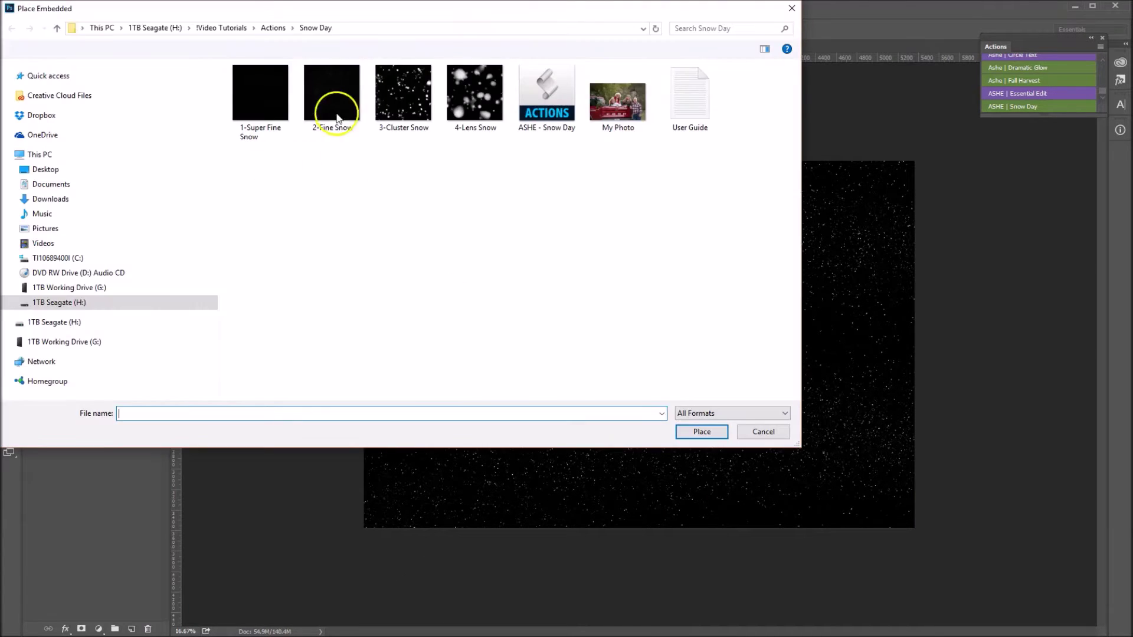
- Place the 2-Fine Snow overlay and scale it to about 35.9% so it spans the photo's full width
double_click(327, 98)
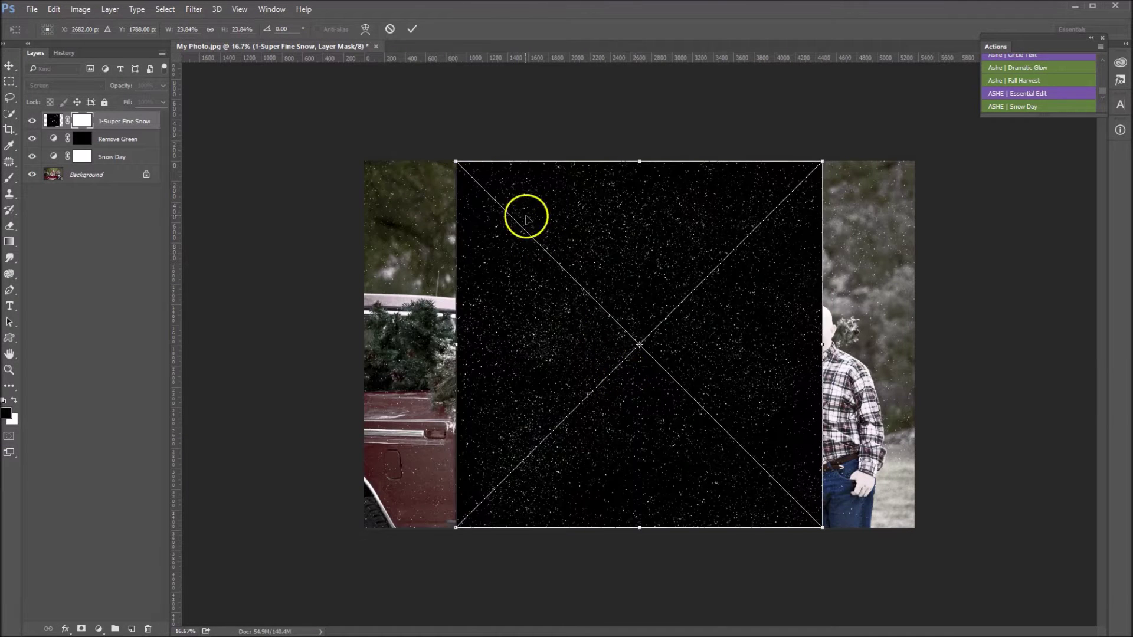
left_click_drag(455, 159, 363, 66)
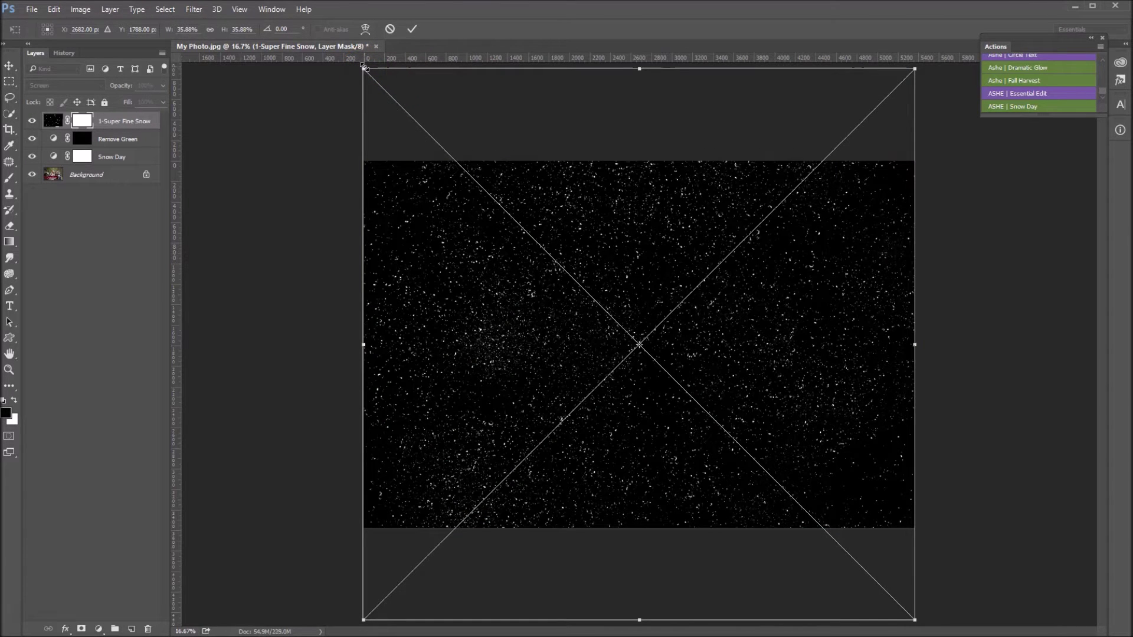
key("Return")
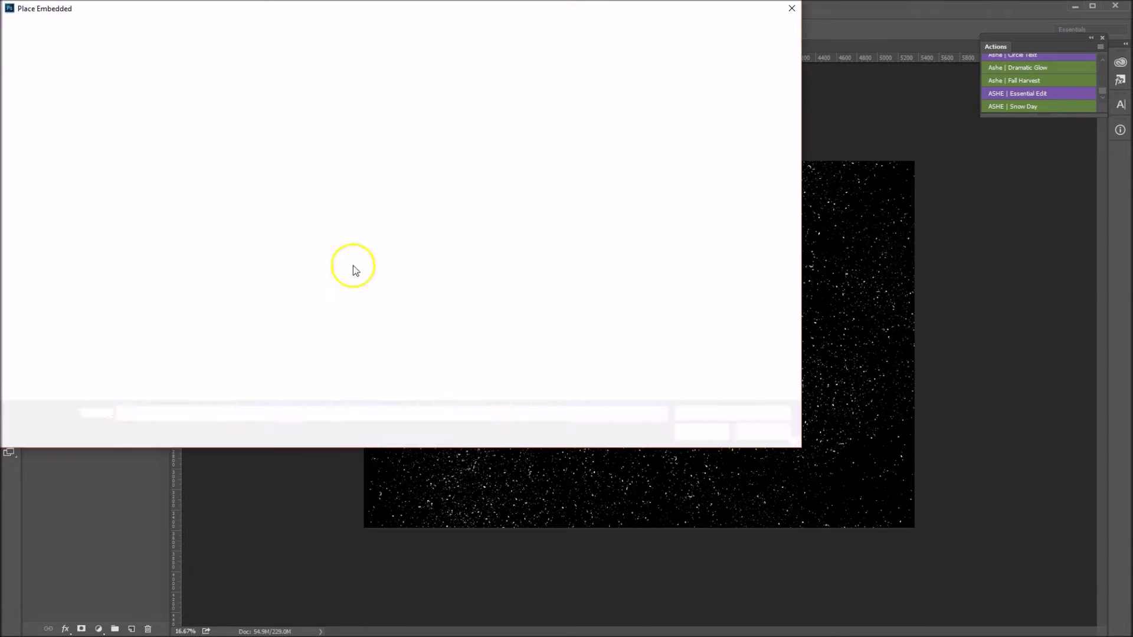
- Place the 3-Cluster Snow overlay and scale it to about 36.7% so it covers the whole photo
double_click(397, 86)
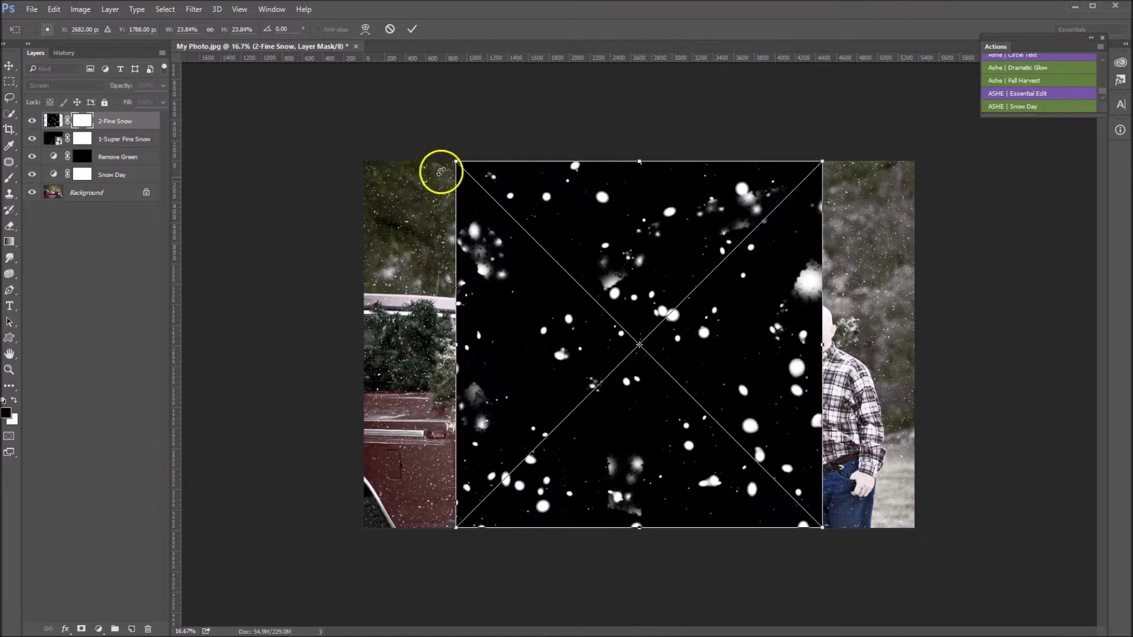
mouse_move(354, 78)
left_mouse_down()
mouse_move(336, 67)
mouse_move(342, 76)
left_mouse_up()
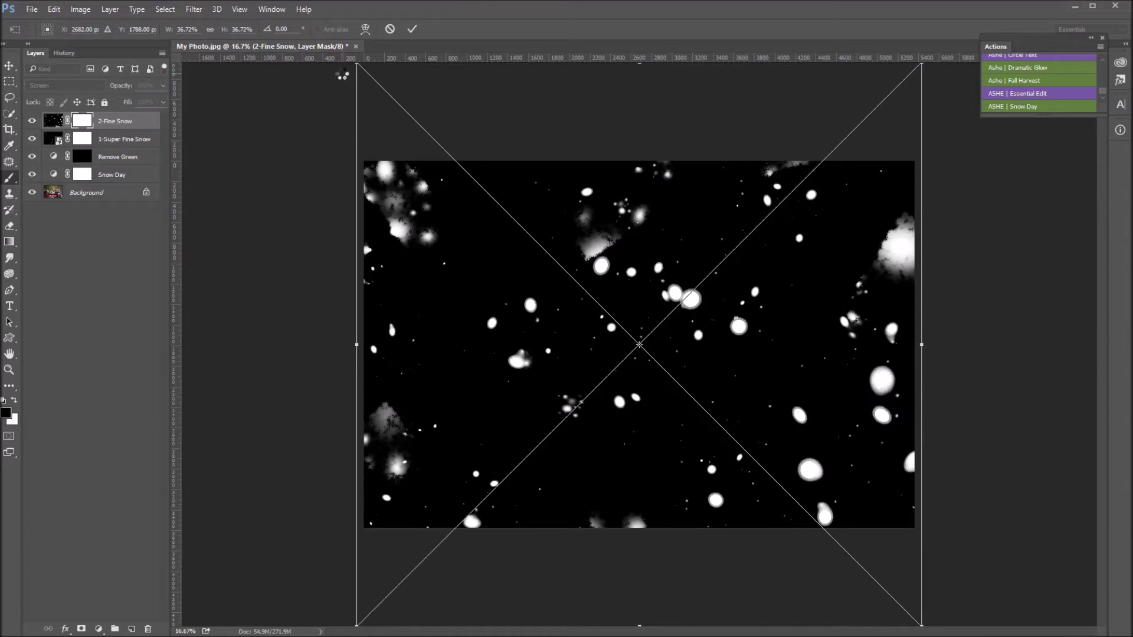
key("Return")
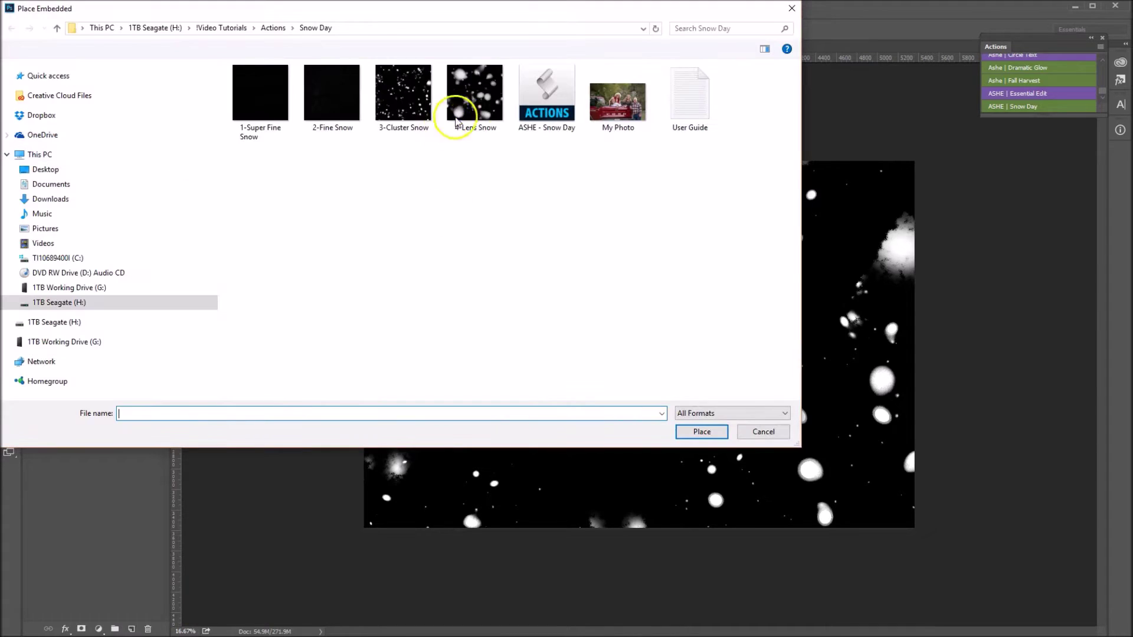
- Place the 4-Lens Snow overlay, scale it to about 36.6% to cover the photo, and let the Snow Day action finish
left_click(484, 100)
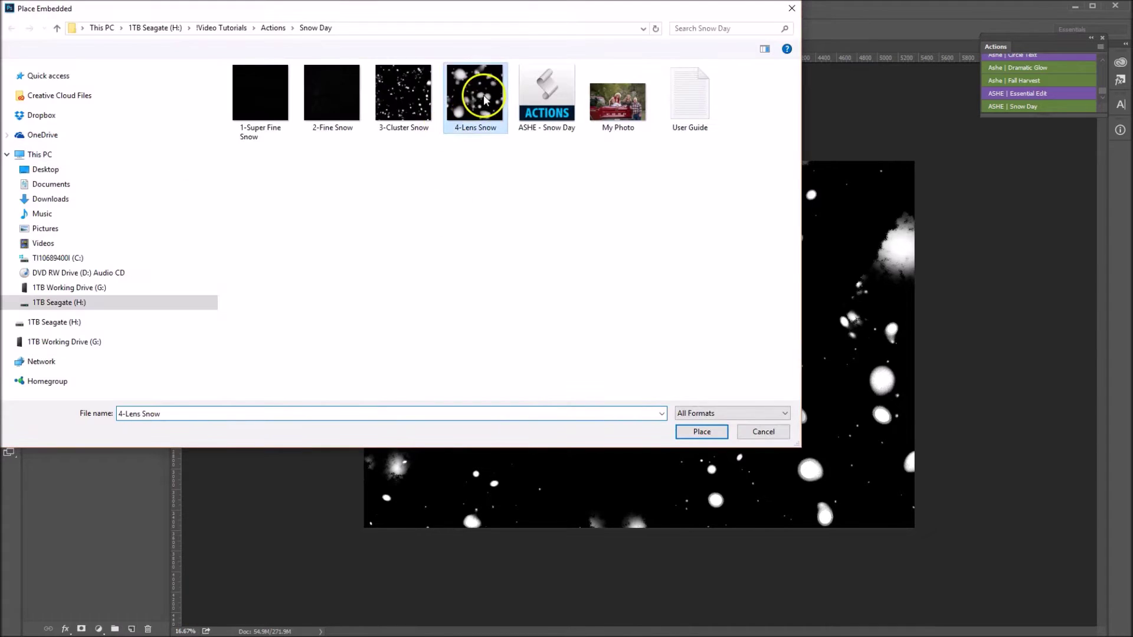
double_click(484, 100)
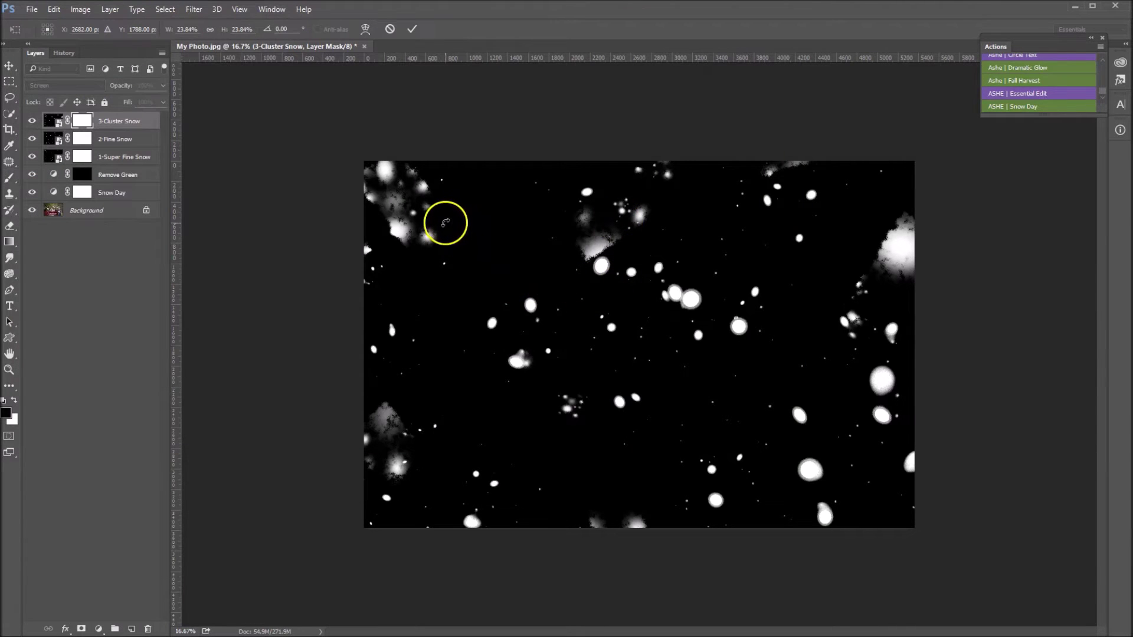
left_click_drag(451, 161, 357, 63)
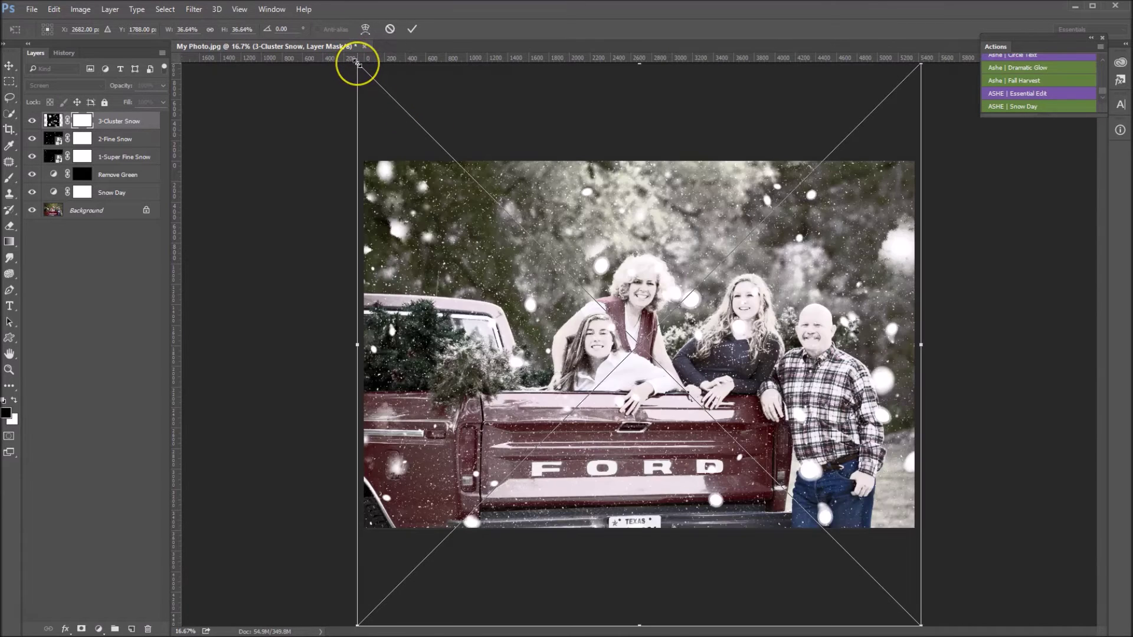
key("Return")
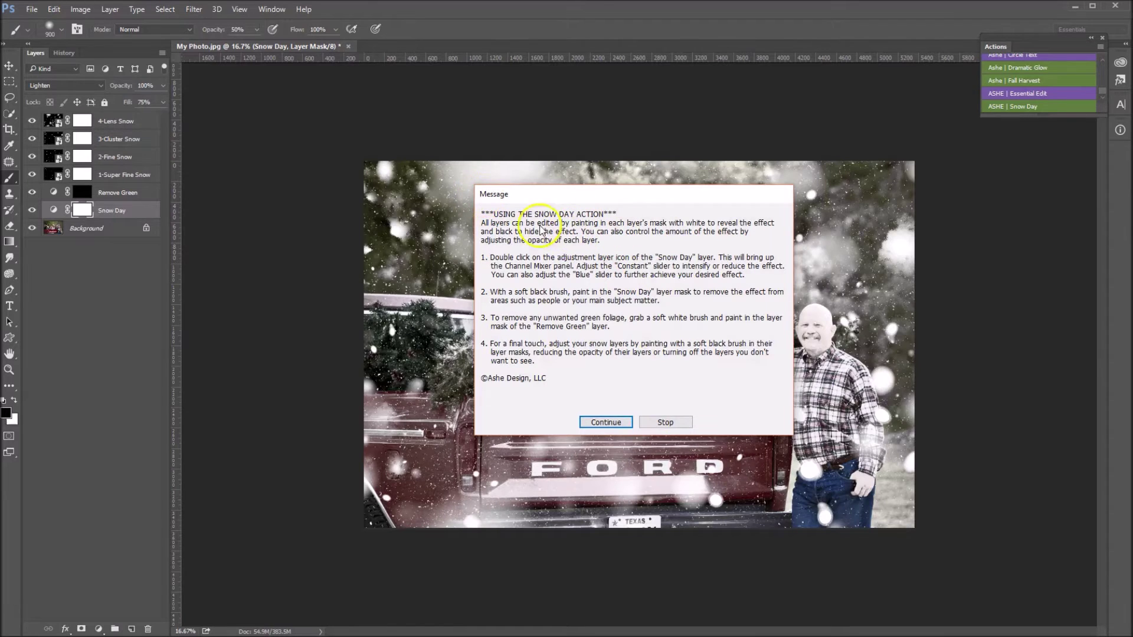
left_click(606, 422)
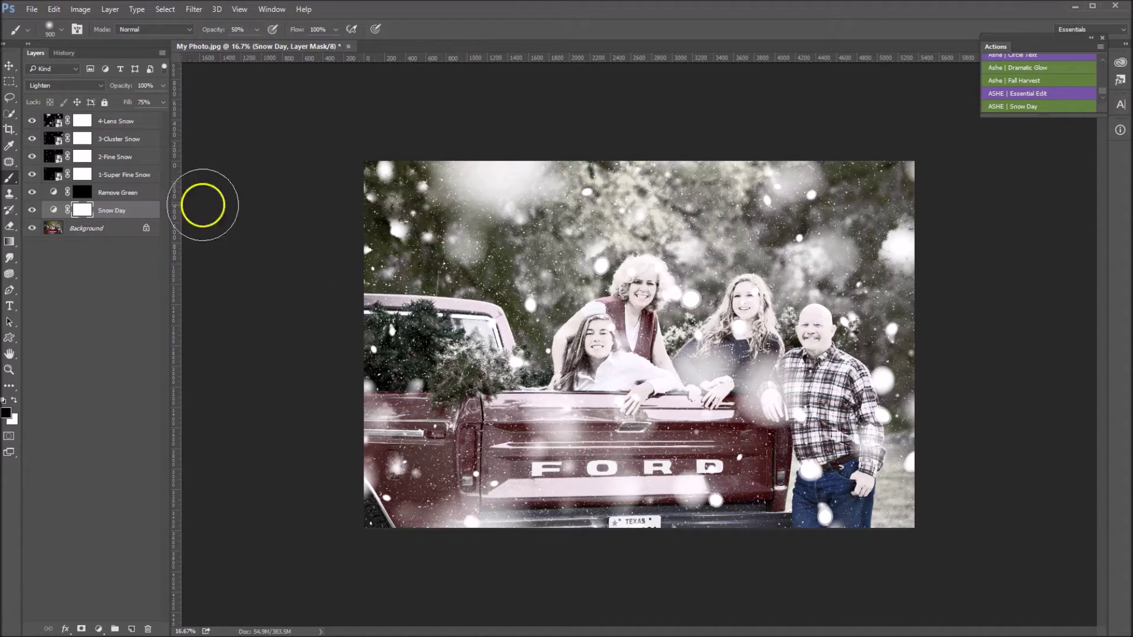
- Adjust the Snow Day layer's Channel Mixer to a Constant of -35% and a Blue value of about -28%
double_click(54, 211)
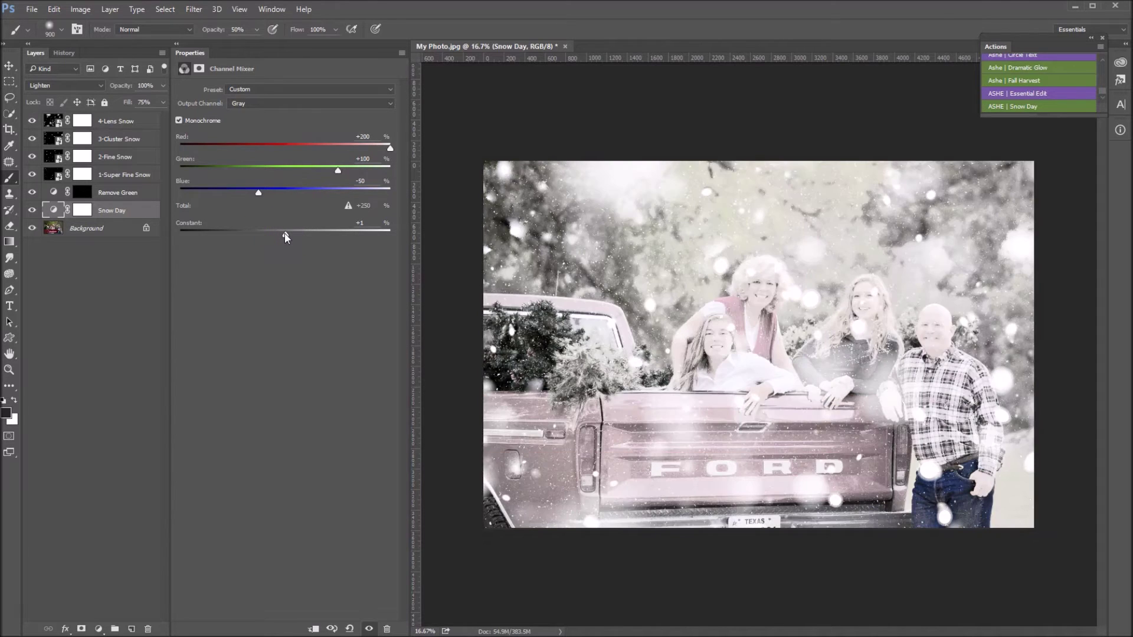
left_click_drag(285, 236, 267, 236)
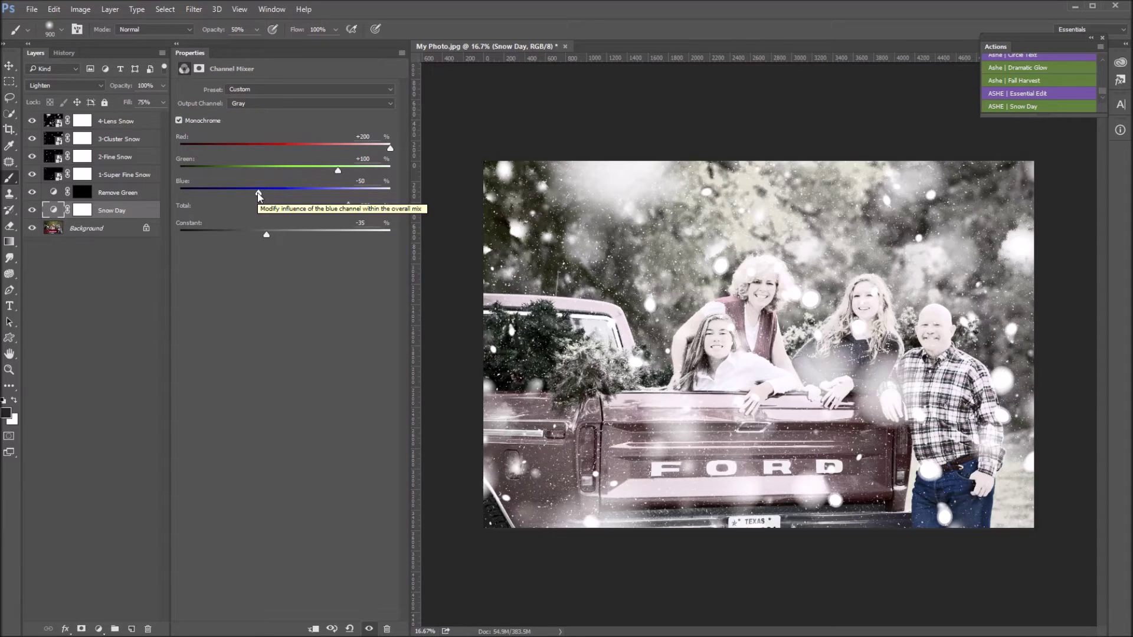
left_click_drag(258, 193, 250, 193)
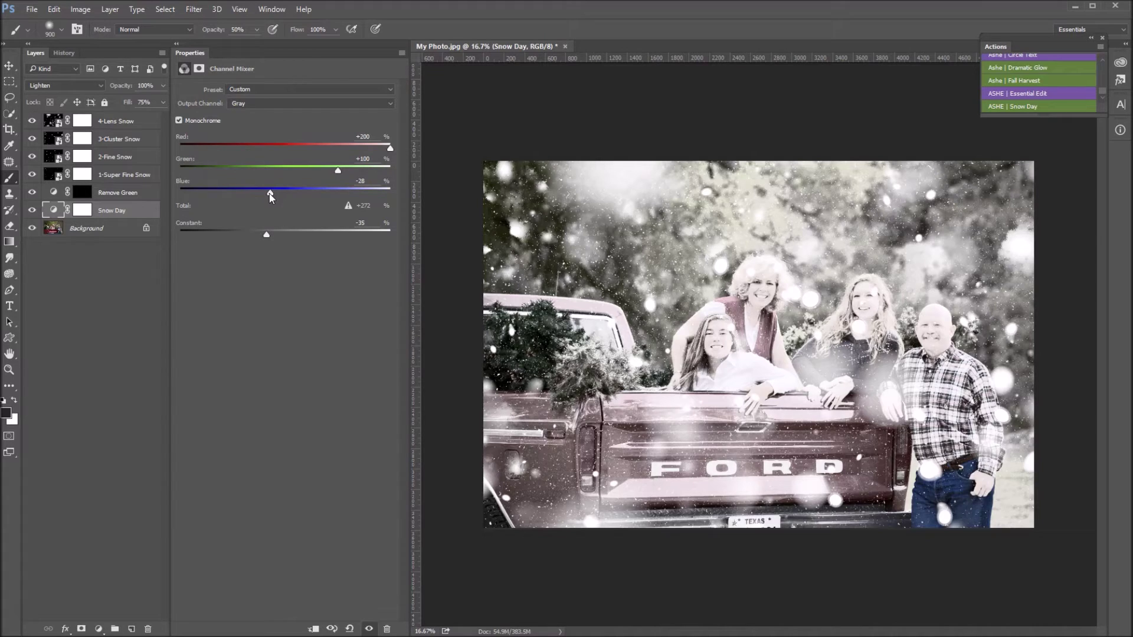
- Target the Snow Day layer mask with the brush at 100% opacity and close the mask properties
left_click(83, 211)
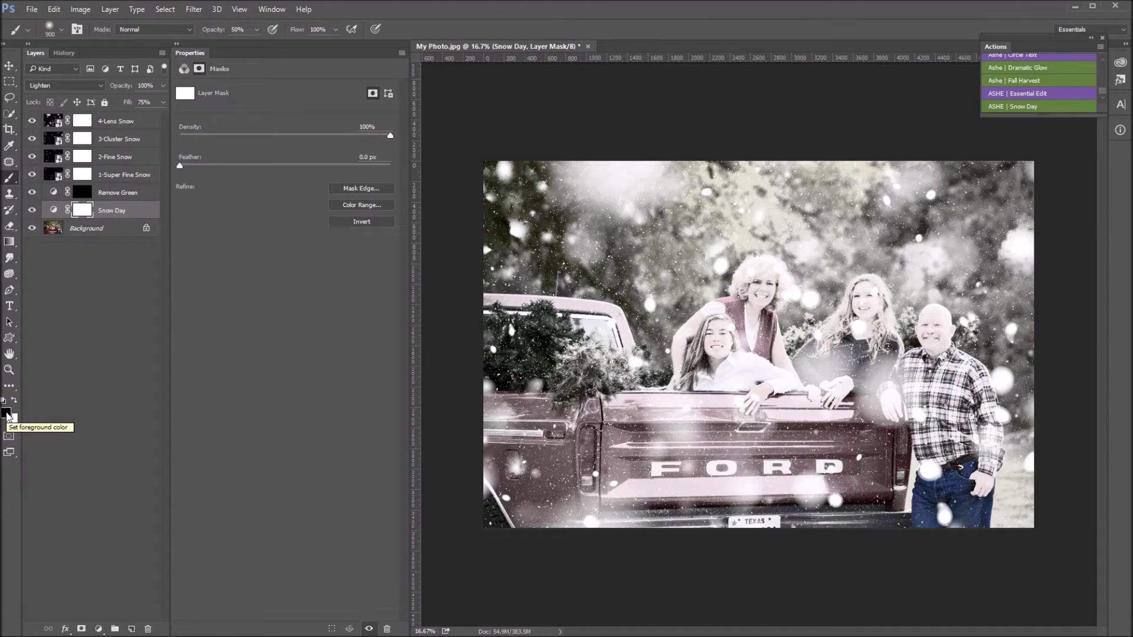
left_click(242, 30)
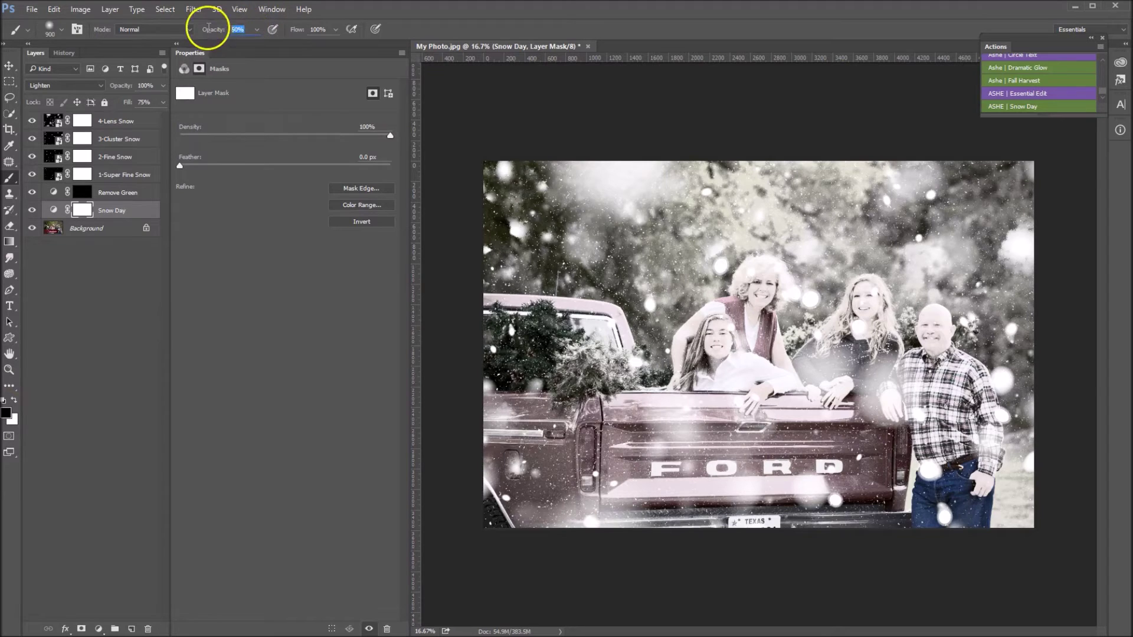
type("100")
key("Return")
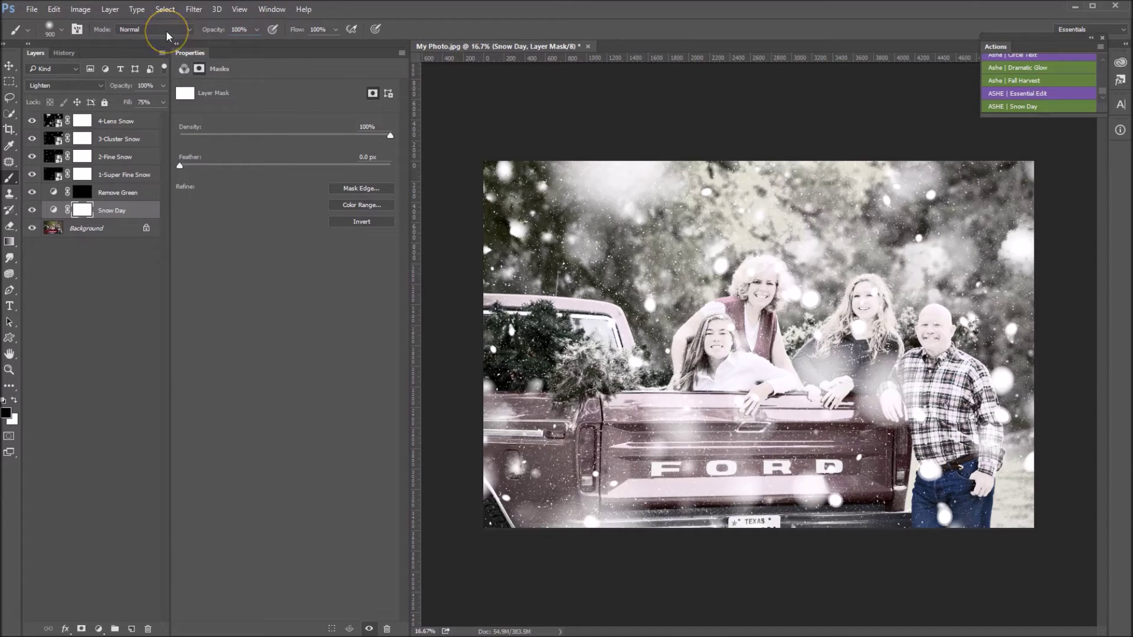
left_click(764, 298, "ctrl")
left_click(401, 53)
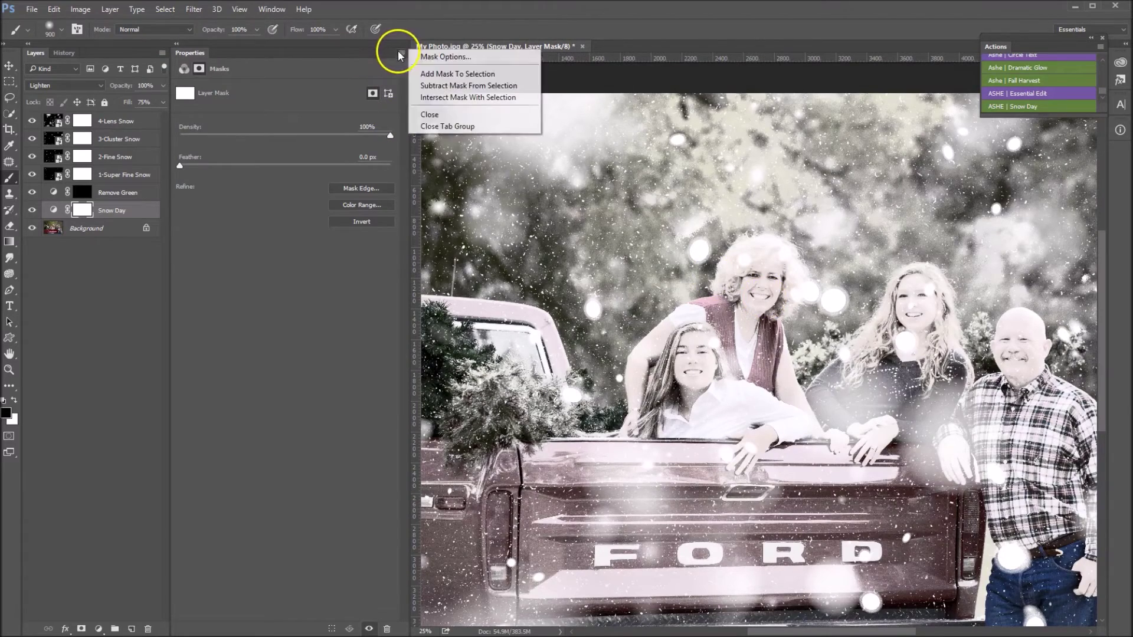
left_click(441, 127)
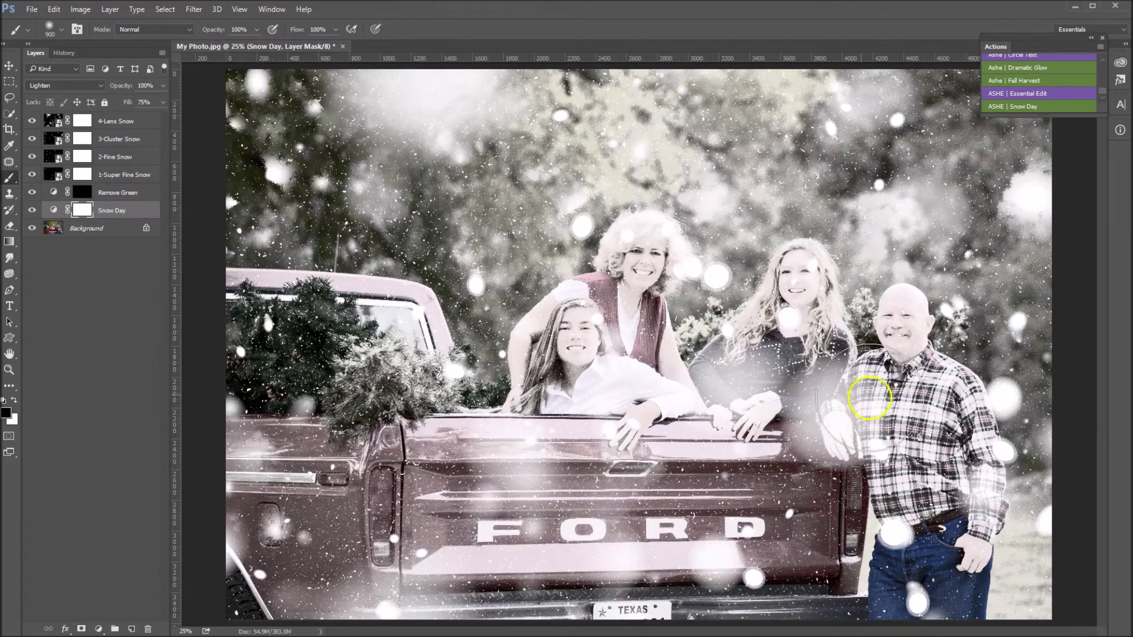
- Paint the Snow Day layer mask black over the four people with a soft 250 px brush to restore their color
left_click(636, 318, "ctrl")
key("bracketleft")
key("bracketleft")
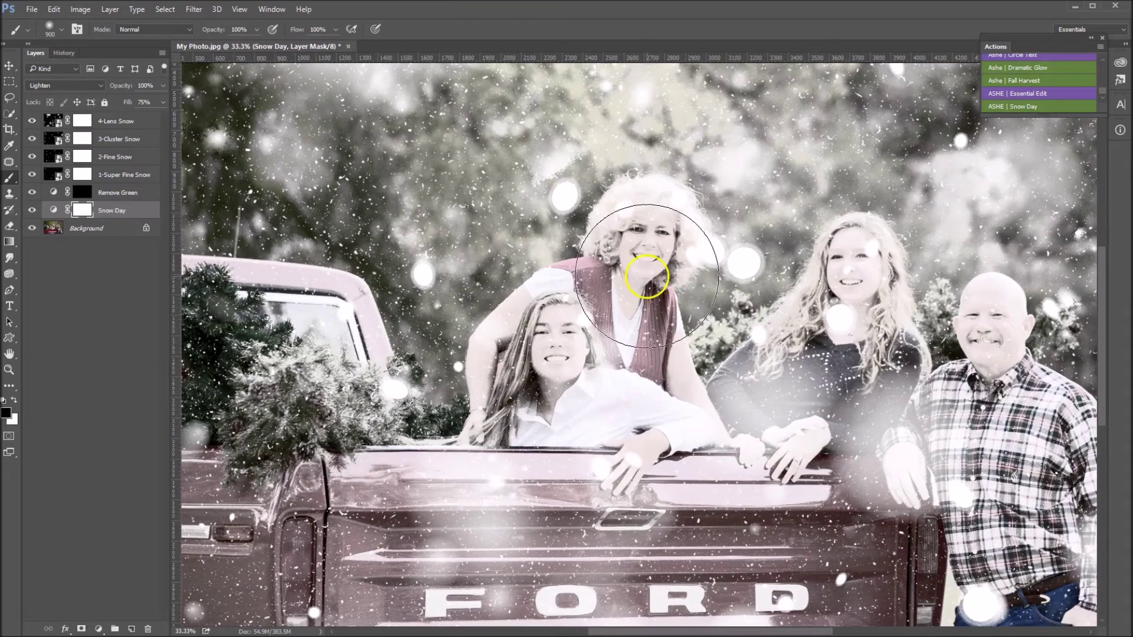
key("bracketleft")
key("bracketleft")
key("bracketleft")
key("bracketleft")
key("bracketleft")
mouse_move(649, 246)
left_mouse_down()
mouse_move(629, 266)
mouse_move(646, 227)
mouse_move(630, 245)
mouse_move(616, 225)
mouse_move(664, 246)
mouse_move(620, 320)
mouse_move(637, 270)
mouse_move(638, 355)
mouse_move(650, 304)
mouse_move(663, 396)
mouse_move(646, 263)
mouse_move(682, 204)
mouse_move(670, 214)
mouse_move(668, 268)
mouse_move(677, 251)
mouse_move(645, 199)
mouse_move(574, 291)
mouse_move(588, 287)
mouse_move(549, 295)
mouse_move(559, 294)
mouse_move(496, 344)
mouse_move(492, 364)
mouse_move(489, 354)
mouse_move(495, 472)
mouse_move(566, 321)
mouse_move(556, 319)
mouse_move(561, 361)
mouse_move(616, 388)
mouse_move(634, 459)
mouse_move(630, 380)
mouse_move(661, 424)
mouse_move(639, 427)
mouse_move(641, 444)
mouse_move(634, 437)
mouse_move(600, 321)
mouse_move(696, 468)
mouse_move(678, 390)
mouse_move(688, 411)
mouse_move(765, 384)
mouse_move(855, 259)
mouse_move(868, 304)
mouse_move(862, 255)
mouse_move(877, 346)
mouse_move(862, 233)
mouse_move(766, 356)
mouse_move(758, 405)
mouse_move(824, 451)
mouse_move(880, 294)
mouse_move(890, 295)
mouse_move(900, 488)
mouse_move(994, 296)
mouse_move(999, 336)
mouse_move(948, 391)
mouse_move(961, 451)
mouse_move(1001, 480)
mouse_move(1082, 455)
mouse_move(918, 429)
left_mouse_up()
key("ctrl+minus")
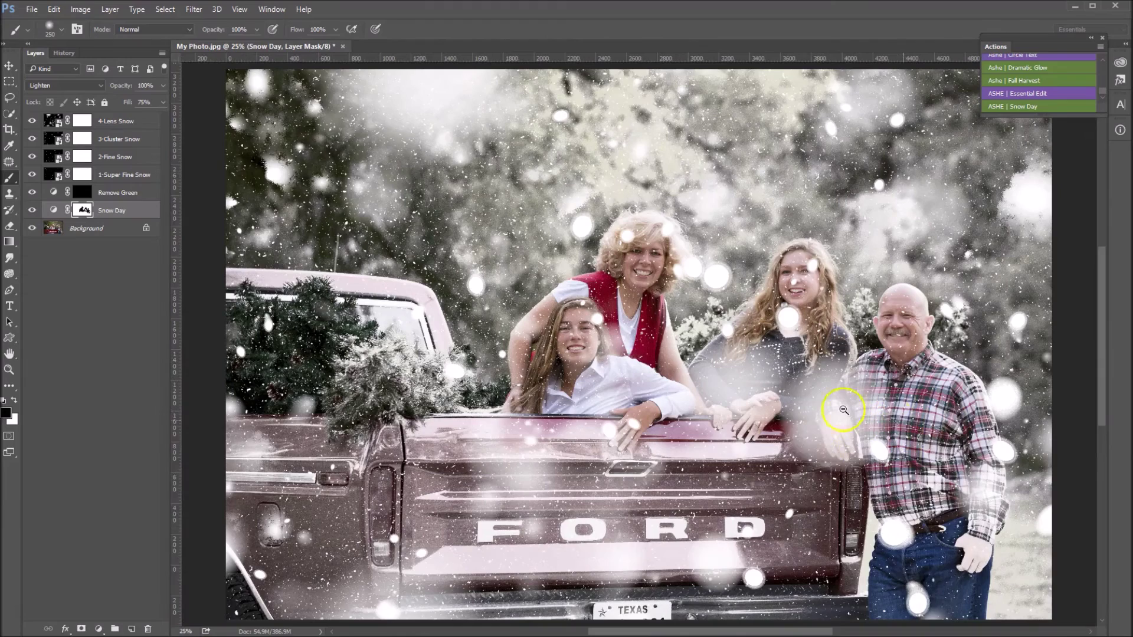
mouse_move(964, 537)
left_mouse_down()
mouse_move(976, 534)
mouse_move(983, 501)
mouse_move(953, 431)
mouse_move(907, 442)
mouse_move(822, 418)
mouse_move(791, 425)
mouse_move(582, 339)
mouse_move(588, 358)
left_mouse_up()
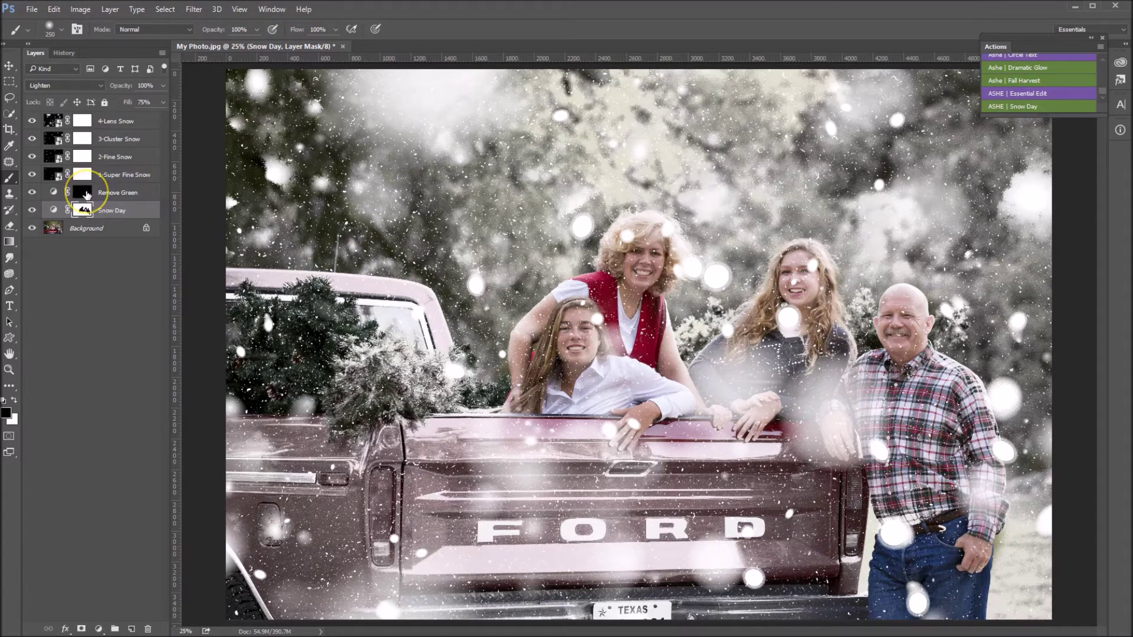
- Paint the Remove Green layer mask white over the background trees and the greenery in the truck with a soft 800 px brush
left_click(116, 194)
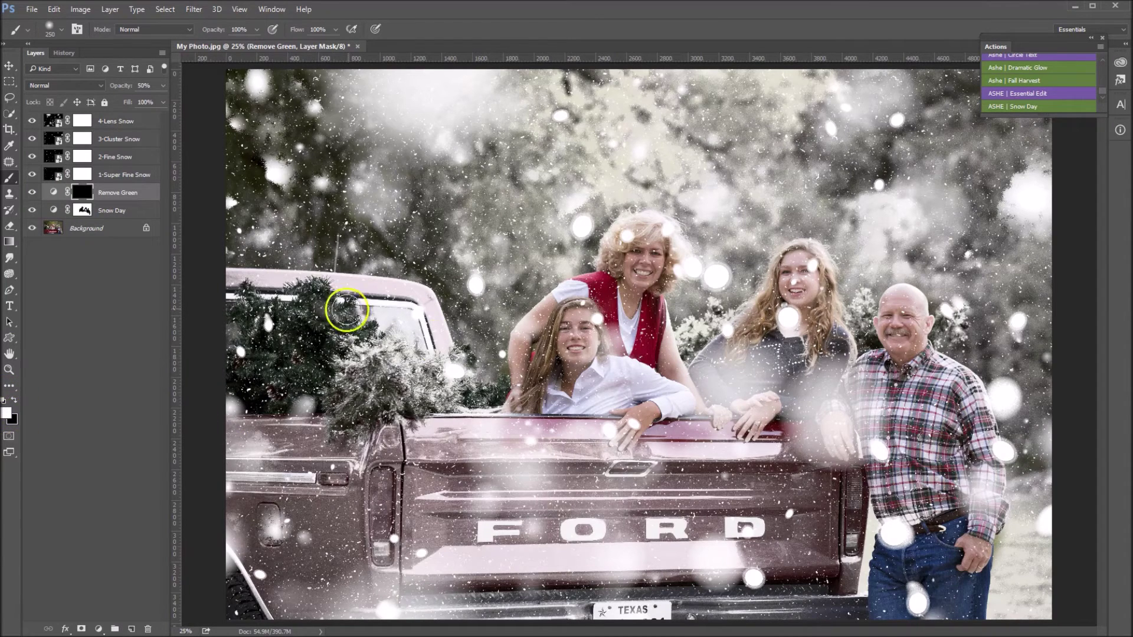
left_click(452, 202, "alt")
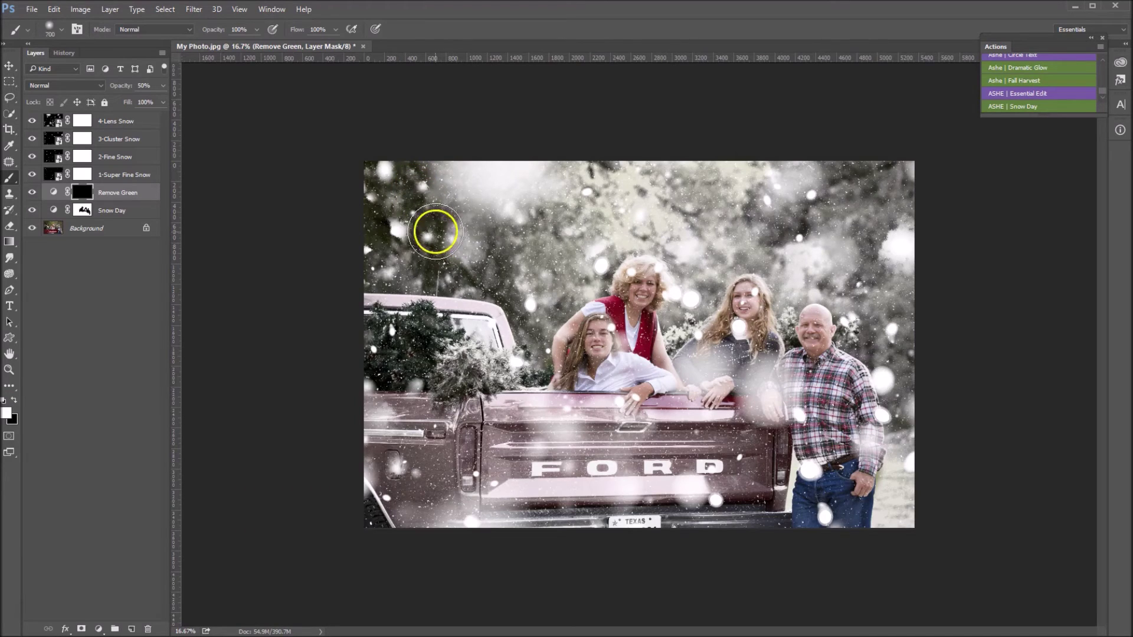
key("bracketright")
key("bracketright")
key("bracketright")
key("bracketright")
mouse_move(432, 223)
left_mouse_down()
mouse_move(409, 222)
mouse_move(466, 250)
mouse_move(521, 321)
left_mouse_up()
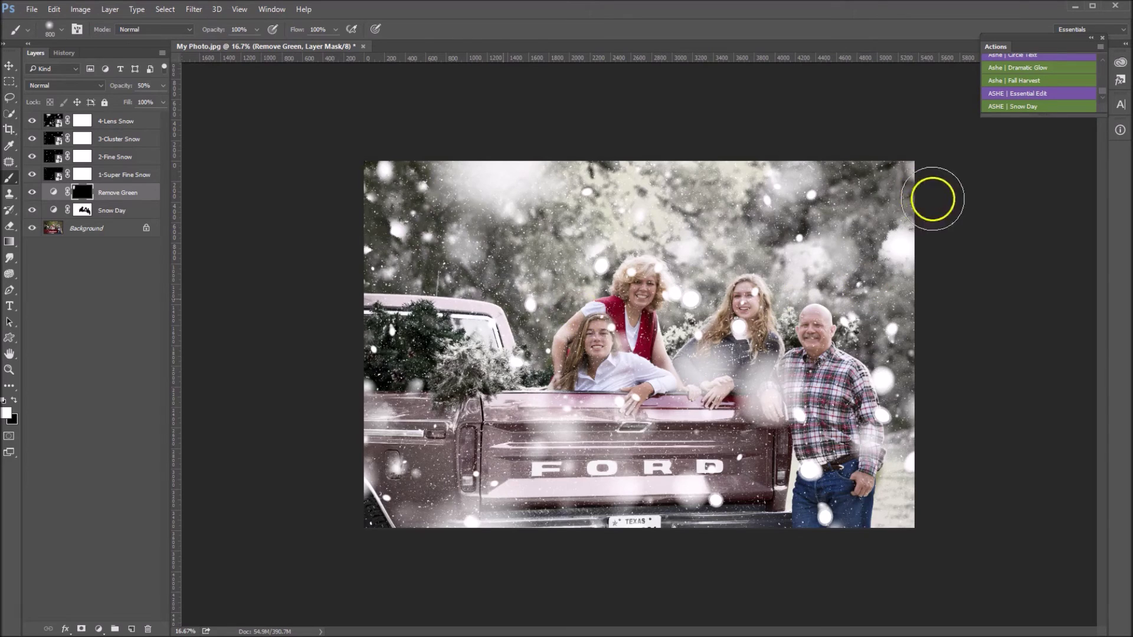
mouse_move(395, 338)
left_mouse_down()
mouse_move(418, 358)
mouse_move(420, 316)
left_mouse_up()
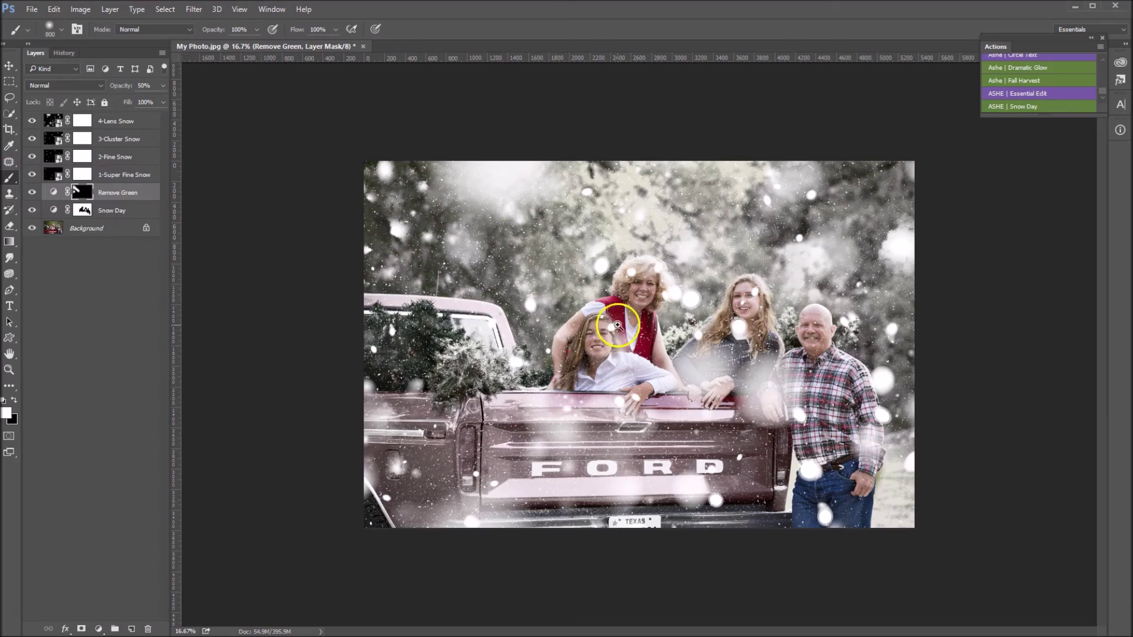
- Paint the 3-Cluster Snow layer mask black over the three women's faces with a soft 400 px brush to hide the flakes
key("ctrl+plus")
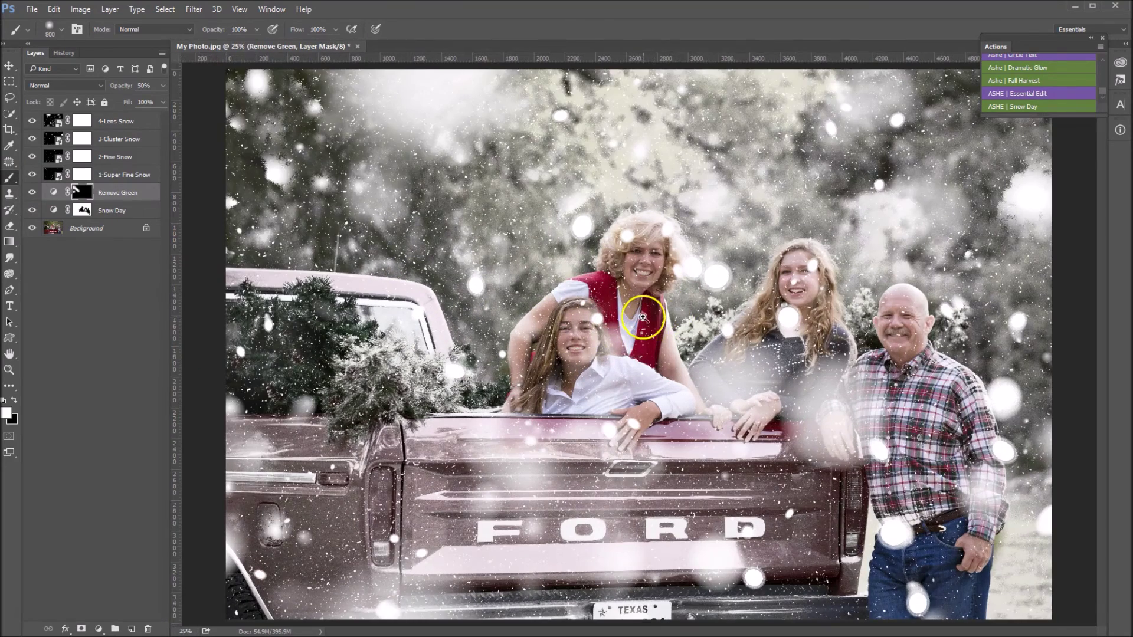
left_click(643, 317)
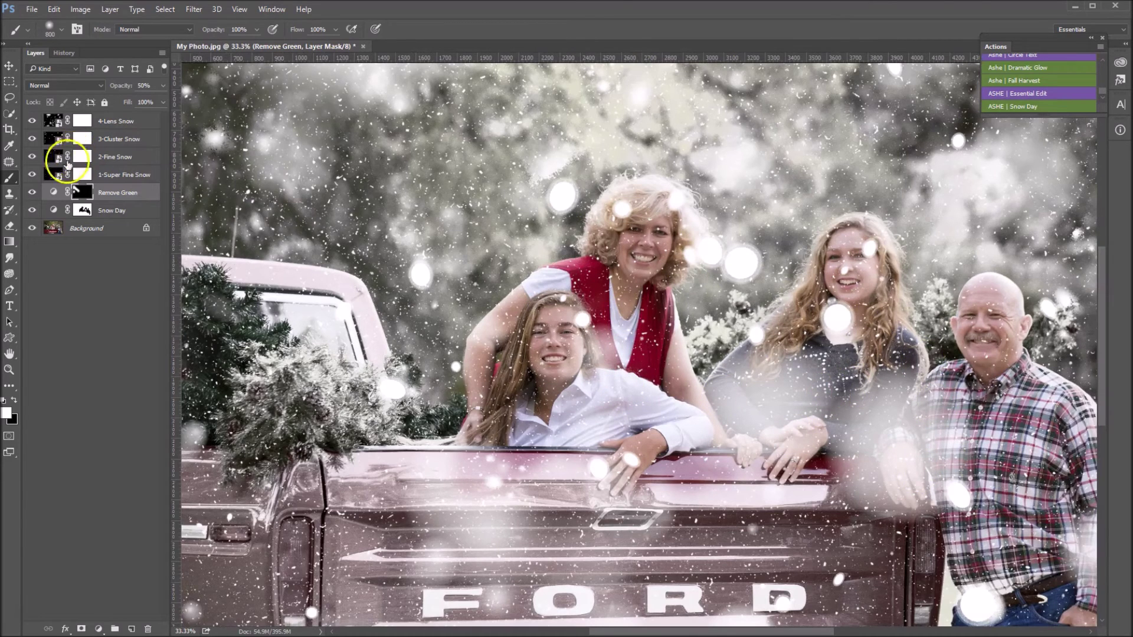
left_click(84, 139)
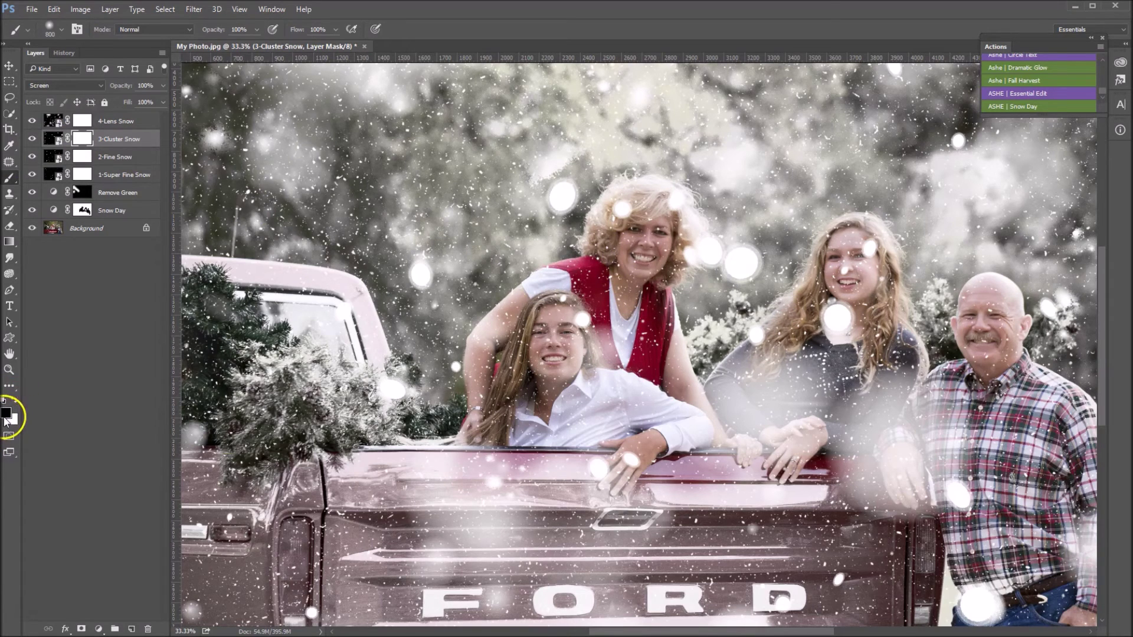
key("bracketleft")
key("bracketleft")
key("bracketleft")
key("bracketleft")
mouse_move(641, 225)
left_mouse_down()
mouse_move(685, 252)
mouse_move(631, 218)
mouse_move(764, 281)
mouse_move(858, 261)
mouse_move(851, 312)
mouse_move(831, 298)
left_mouse_up()
left_click_drag(579, 324, 552, 361)
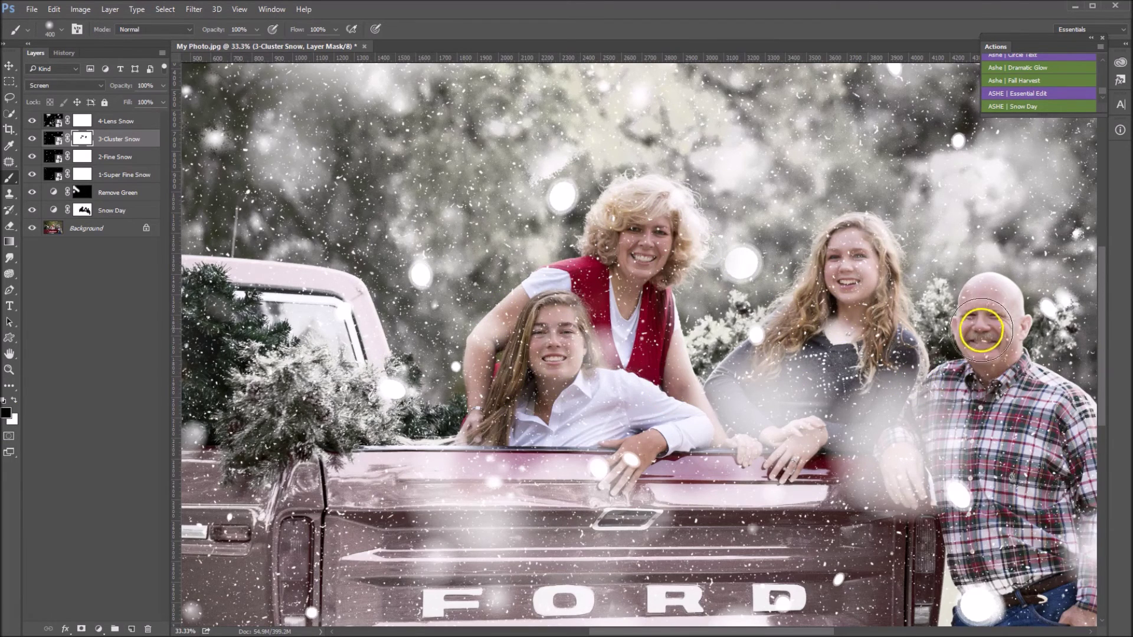
- Finish hiding flakes over the faces by painting black on the 3-Cluster Snow, 2-Fine Snow and 1-Super Fine Snow layer masks with the soft 400 px brush
left_click(968, 493)
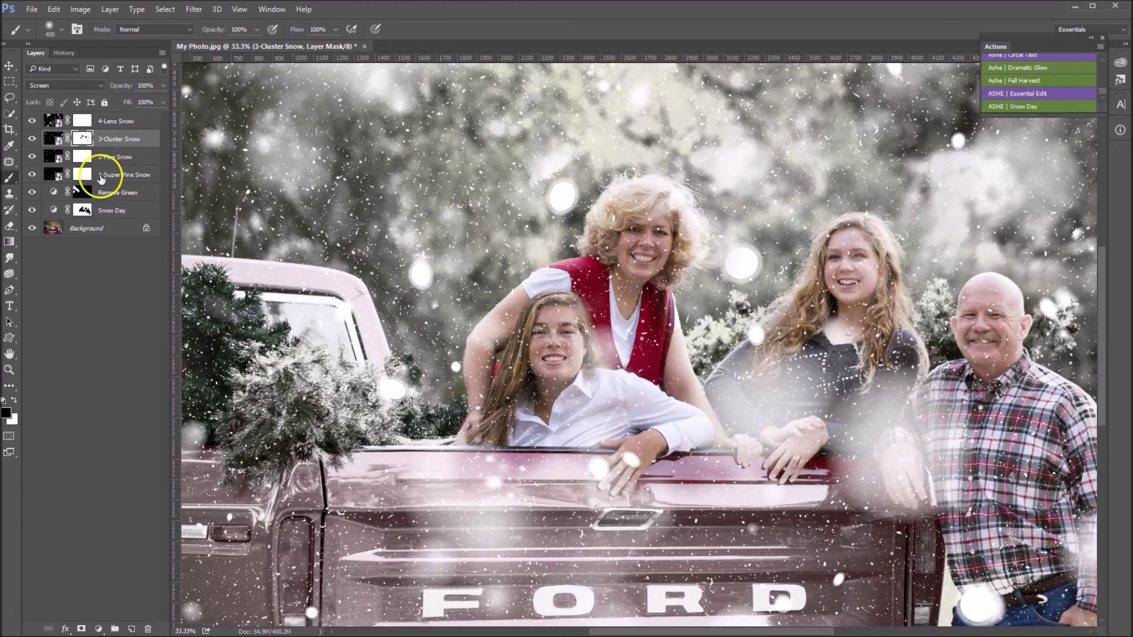
left_click(85, 158)
mouse_move(655, 207)
left_mouse_down()
mouse_move(636, 222)
mouse_move(648, 260)
mouse_move(650, 239)
mouse_move(623, 327)
mouse_move(552, 323)
mouse_move(547, 379)
mouse_move(562, 341)
mouse_move(575, 364)
mouse_move(886, 284)
mouse_move(850, 254)
mouse_move(853, 325)
mouse_move(970, 389)
mouse_move(981, 318)
mouse_move(1011, 387)
left_mouse_up()
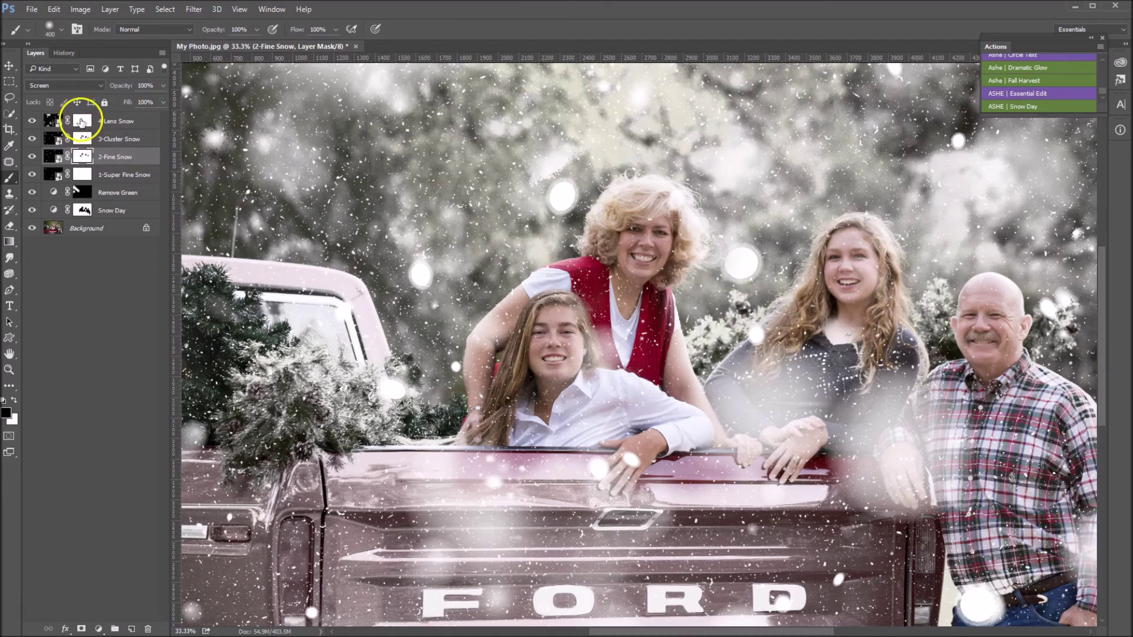
left_click(82, 175)
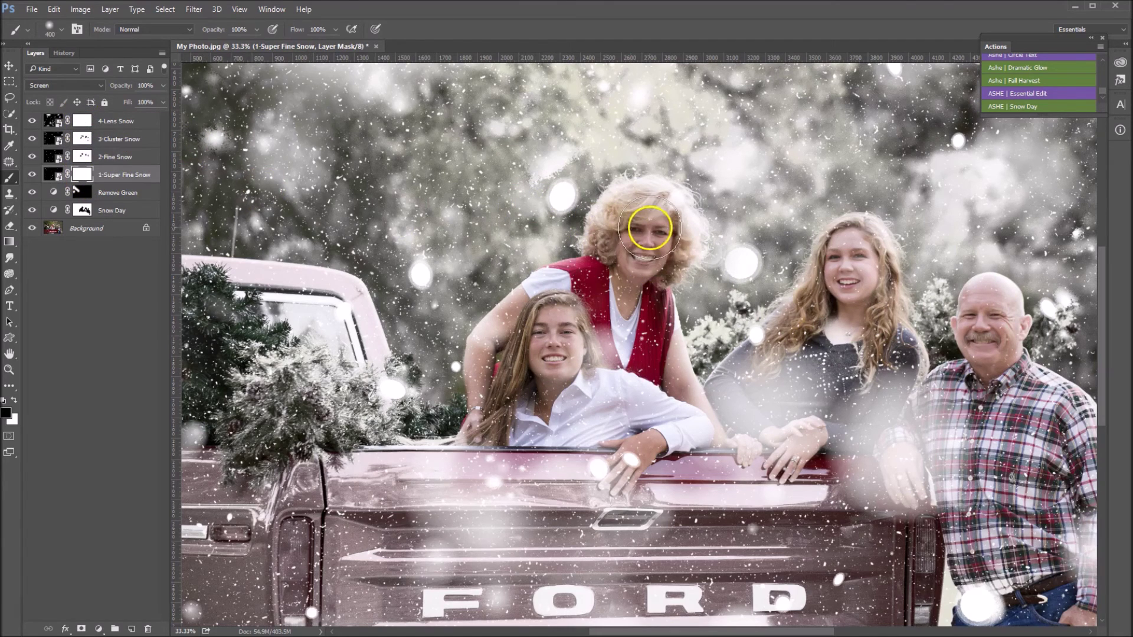
- Compare the snowy edit with the original photo by hiding and reshowing all layers from Snow Day through 4-Lens Snow
left_click(672, 355, "alt")
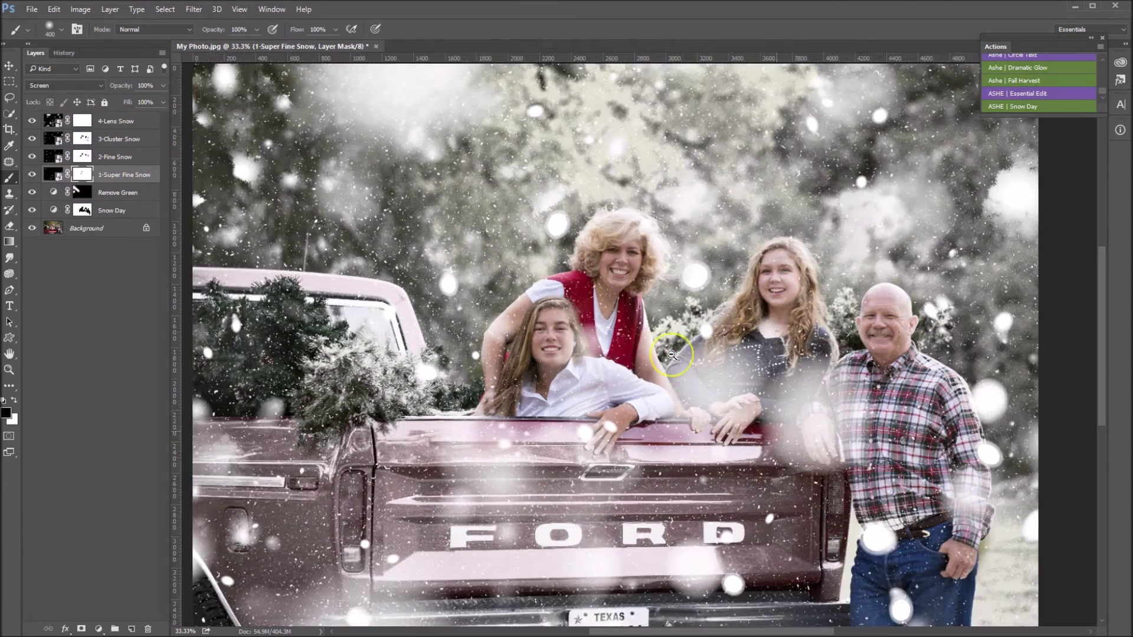
left_click(671, 355, "alt")
left_click(671, 354, "alt")
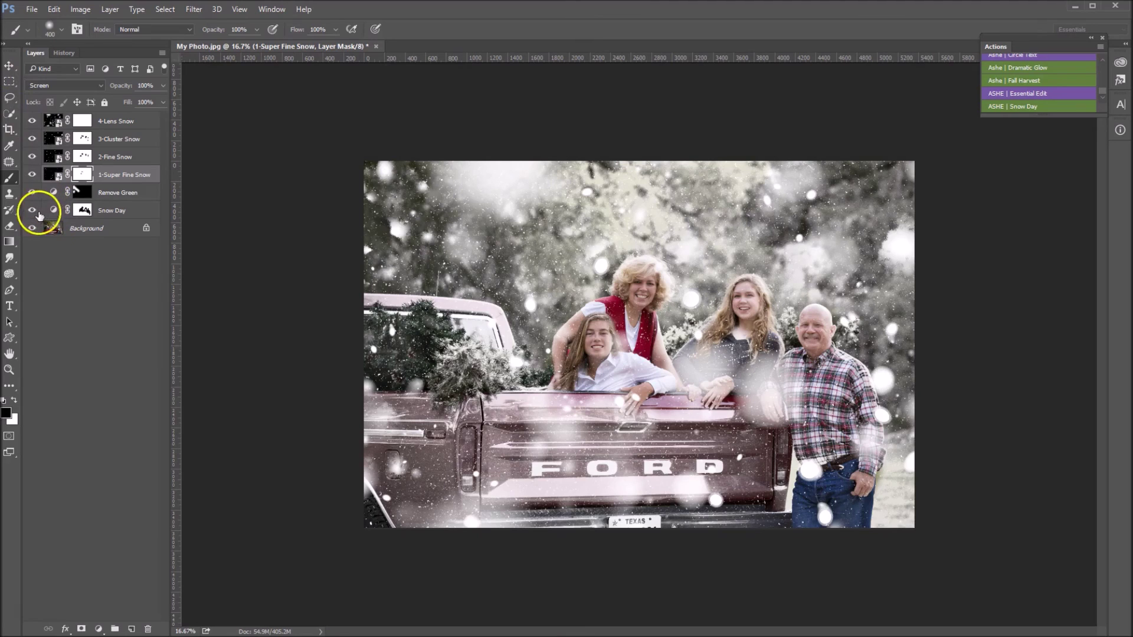
left_click_drag(33, 210, 37, 116)
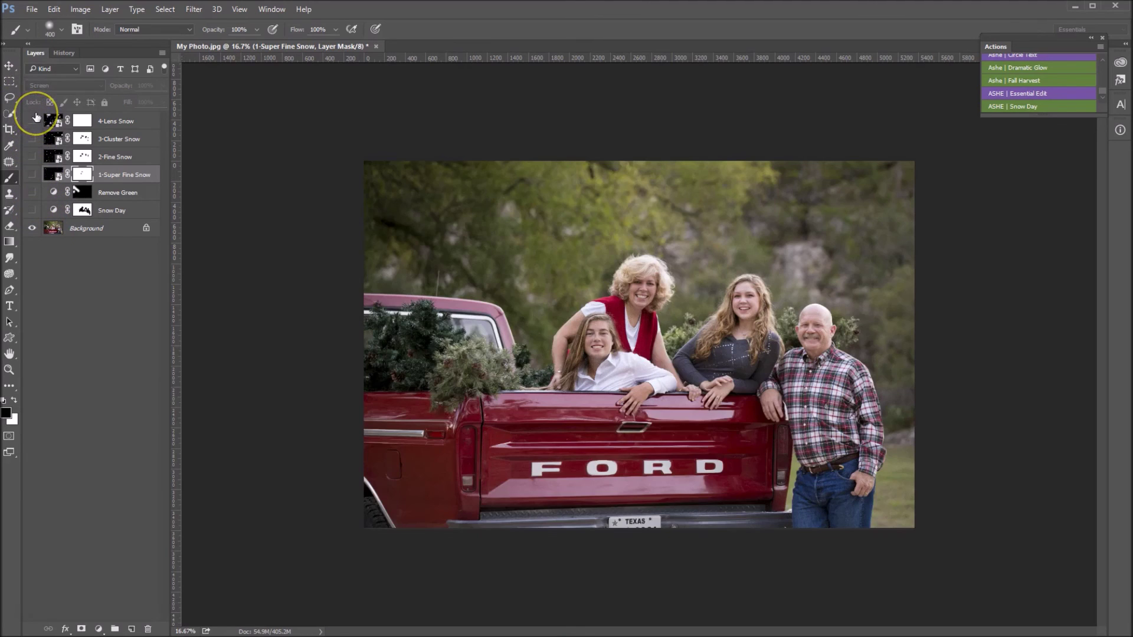
left_click_drag(35, 211, 32, 121)
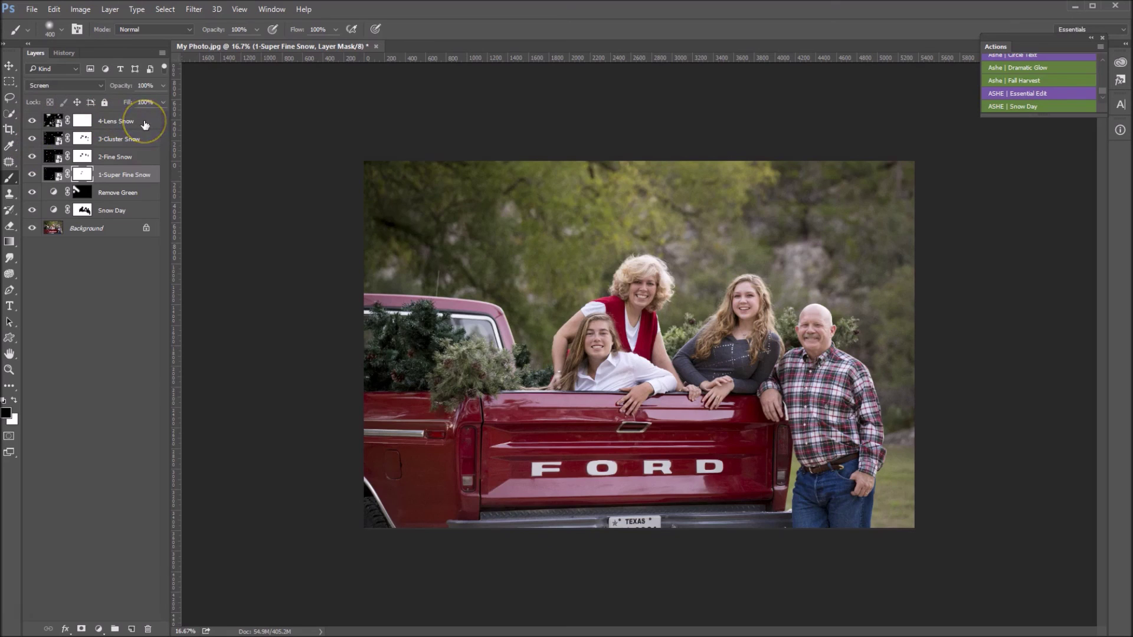